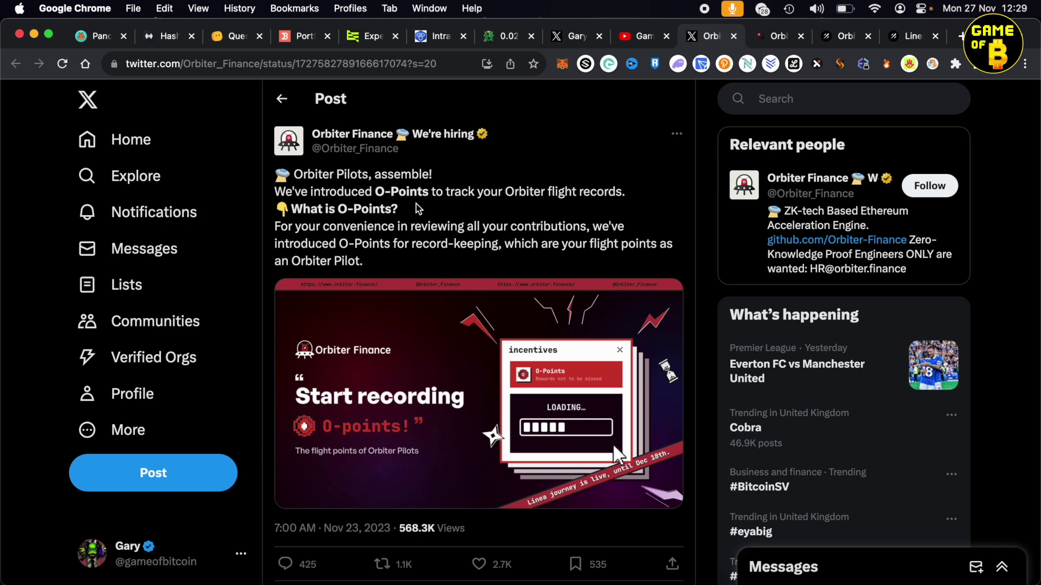
# Read the Orbiter Finance thread introducing O-Points, including the reply about bridging to Linea and its quest list
pyautogui.scroll(-8, 416, 205)
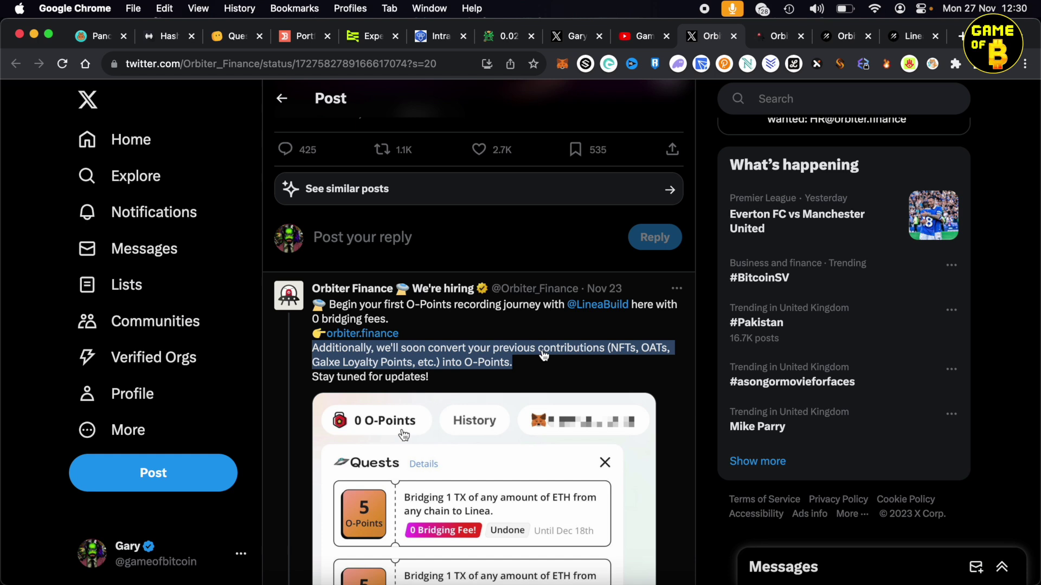
pyautogui.scroll(-5, 544, 356)
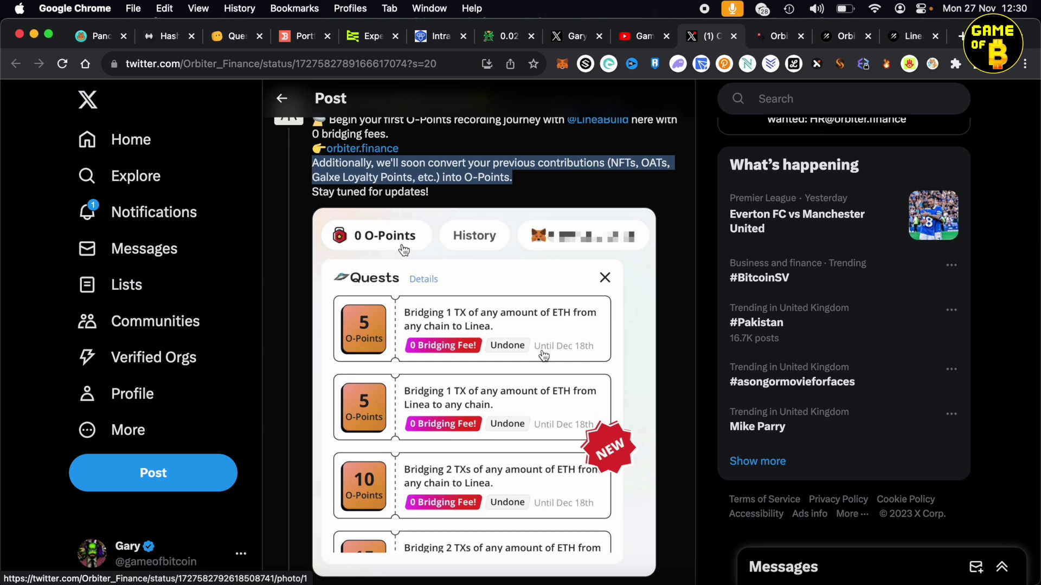
# Switch to the Orbiter Finance bridge and review the done and undone O-Points quests and partner incentives
pyautogui.click(761, 43)
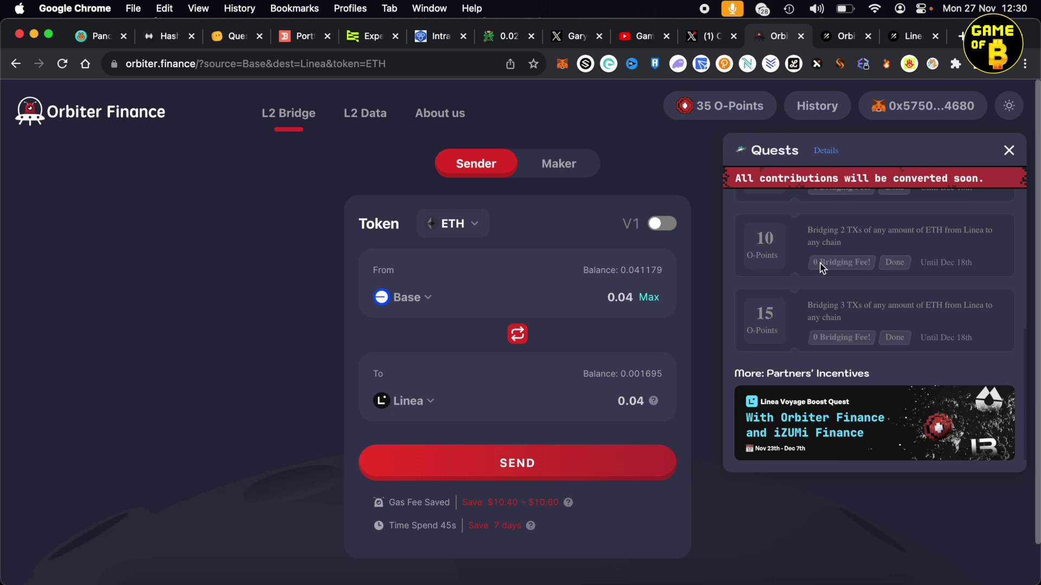
pyautogui.scroll(1, 819, 282)
pyautogui.scroll(5, 820, 282)
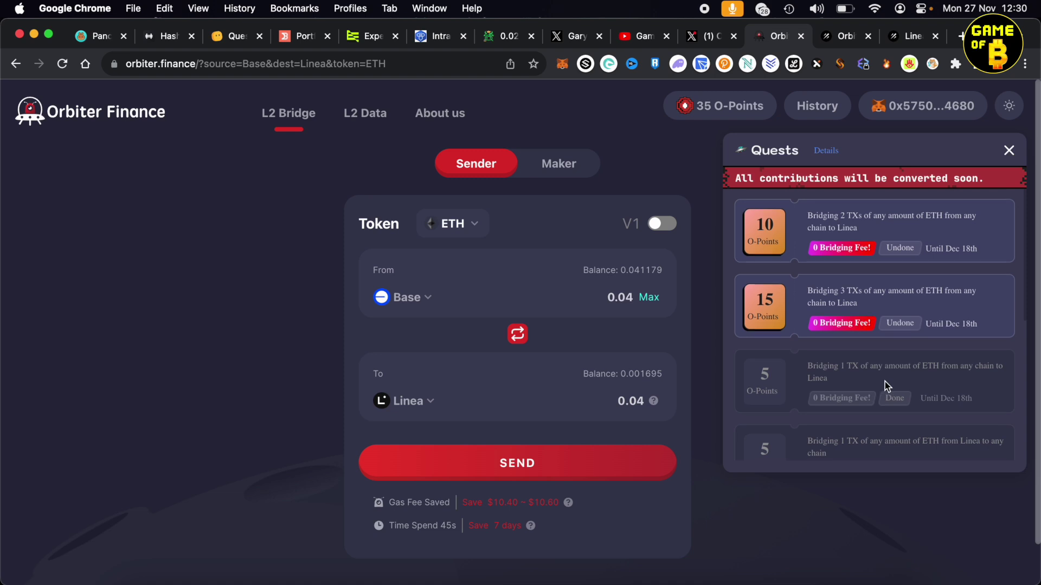
pyautogui.scroll(-5, 885, 382)
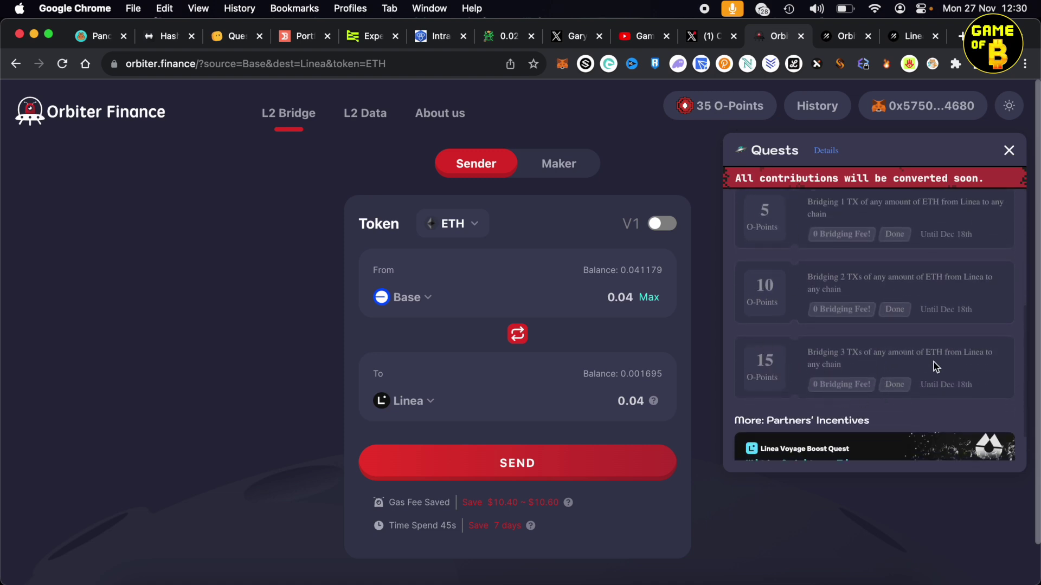
pyautogui.scroll(5, 785, 367)
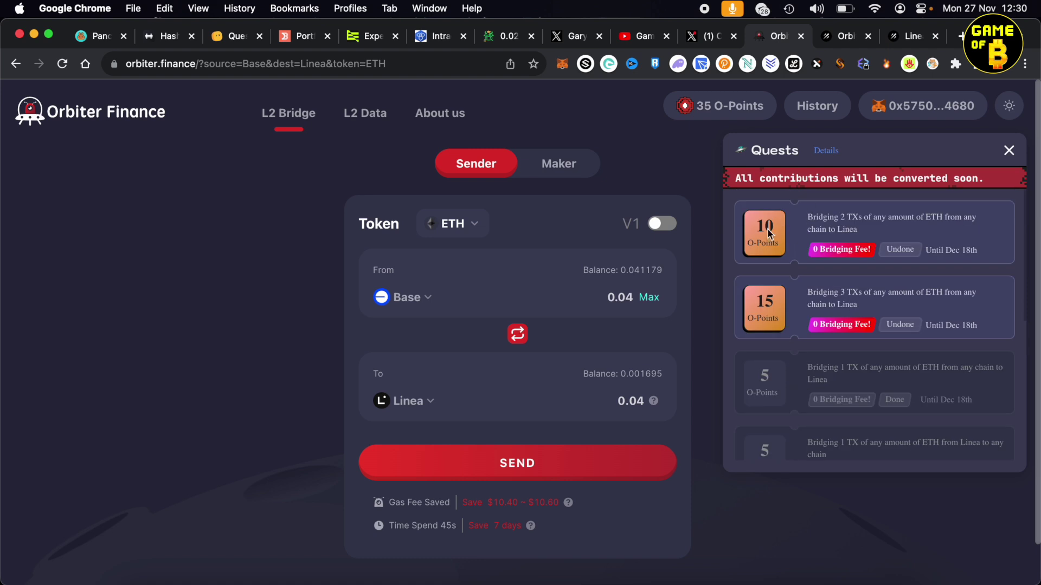
pyautogui.scroll(-2, 842, 387)
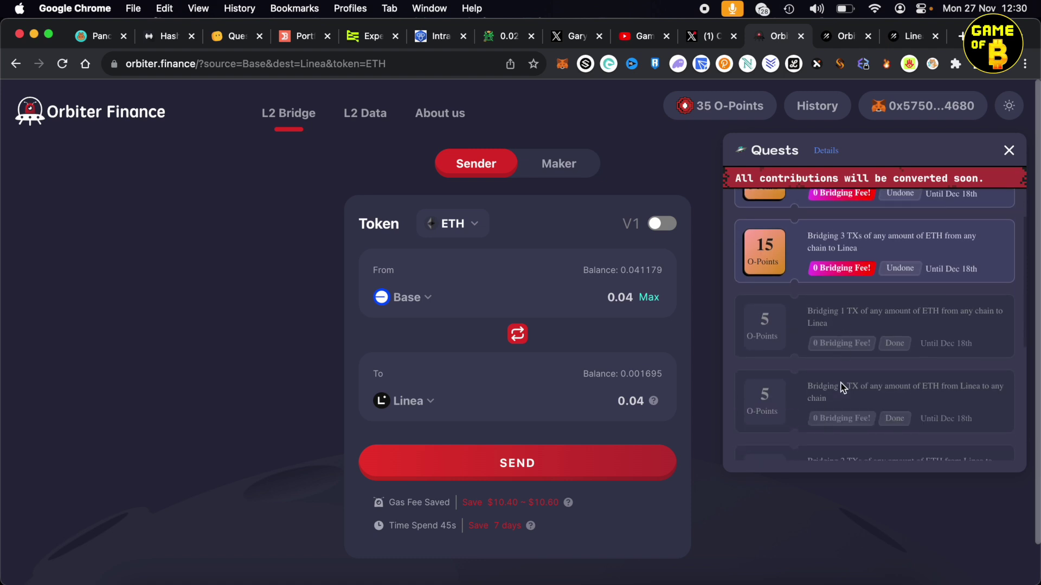
pyautogui.scroll(-4, 842, 387)
pyautogui.scroll(6, 842, 387)
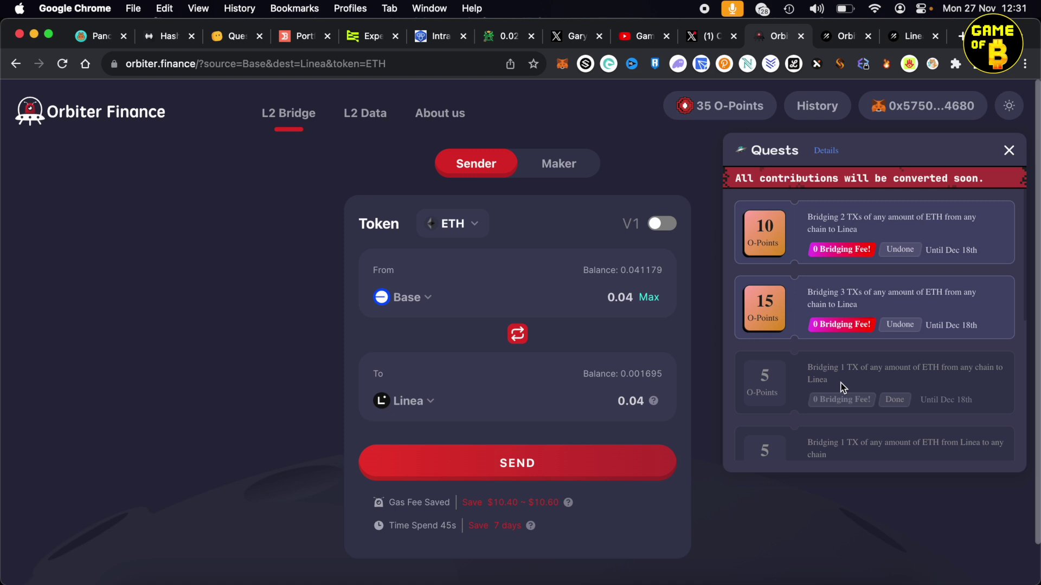
pyautogui.scroll(-5, 816, 240)
pyautogui.scroll(3, 816, 240)
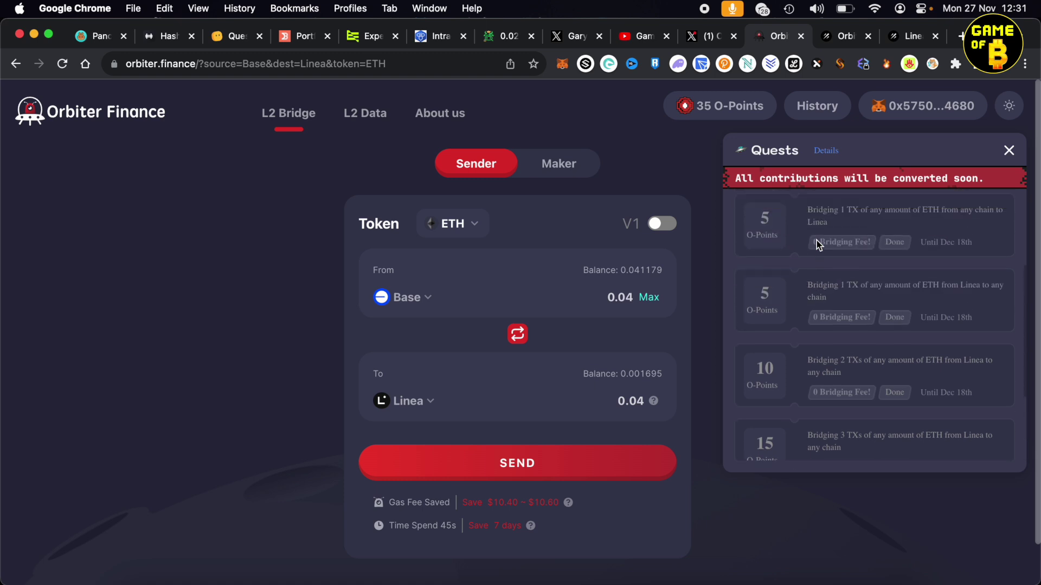
pyautogui.scroll(3, 817, 240)
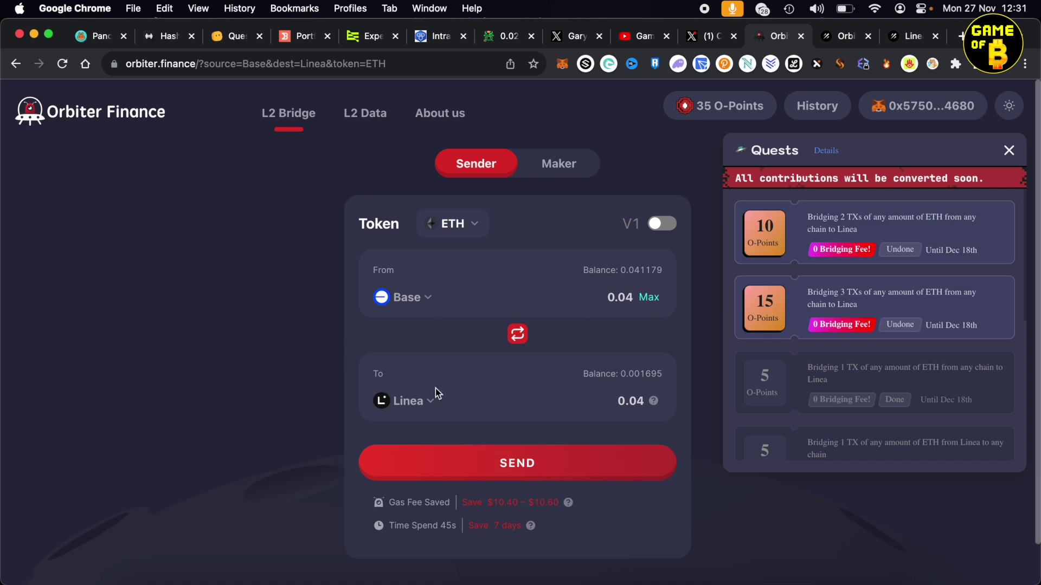
# Bridge 0.001 ETH from Base to Linea and approve the transaction in the MetaMask wallet
pyautogui.click(602, 297)
pyautogui.moveTo(632, 297); pyautogui.dragTo(625, 297)
pyautogui.write('01')
pyautogui.click(510, 468)
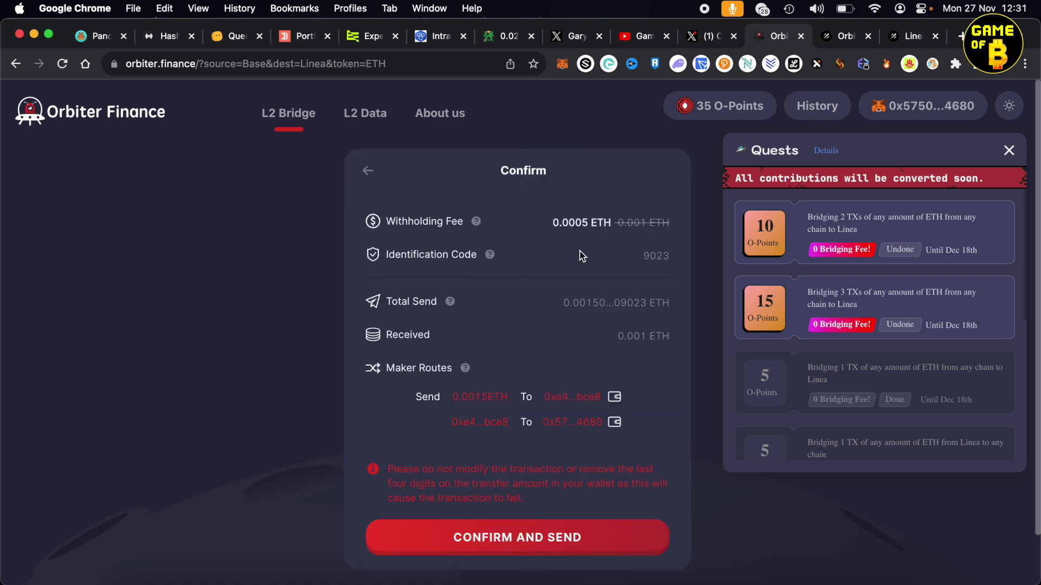
pyautogui.click(515, 544)
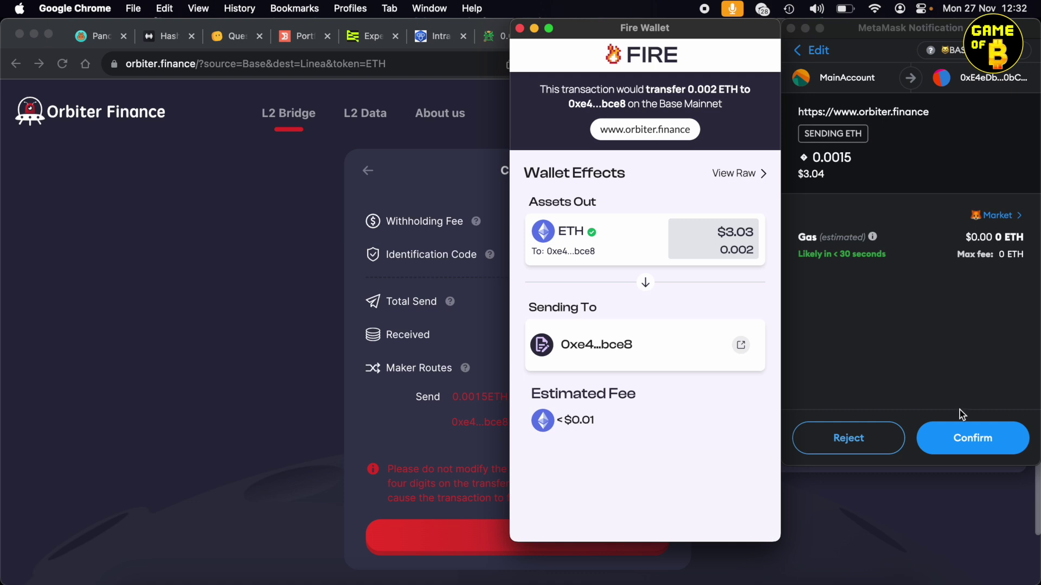
pyautogui.click(973, 387)
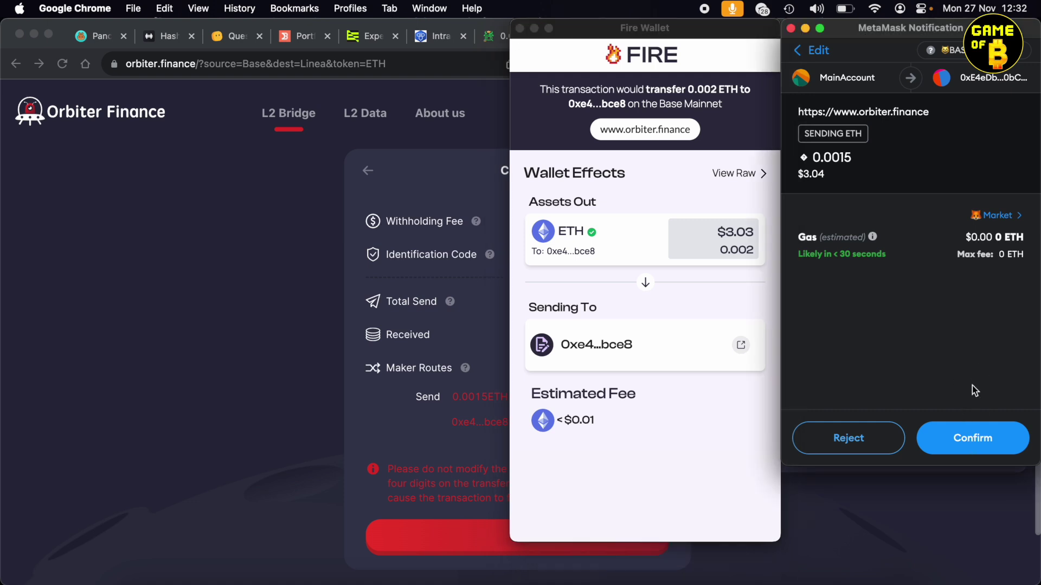
pyautogui.click(957, 441)
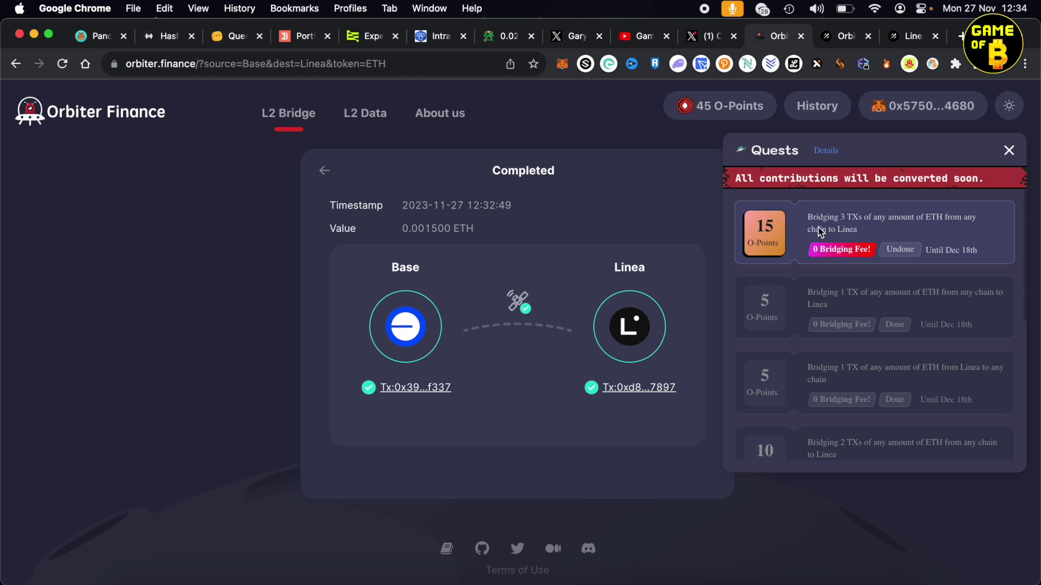
# Bridge another 0.001 ETH from Base to Linea, approve it in the wallet, and check the status of the quests
pyautogui.click(324, 170)
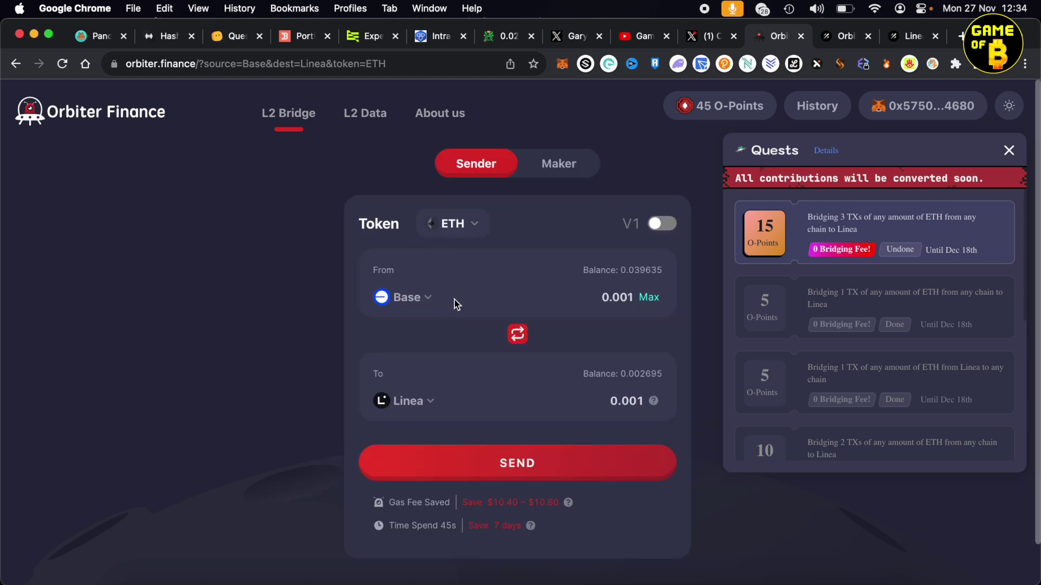
pyautogui.click(535, 463)
pyautogui.click(539, 537)
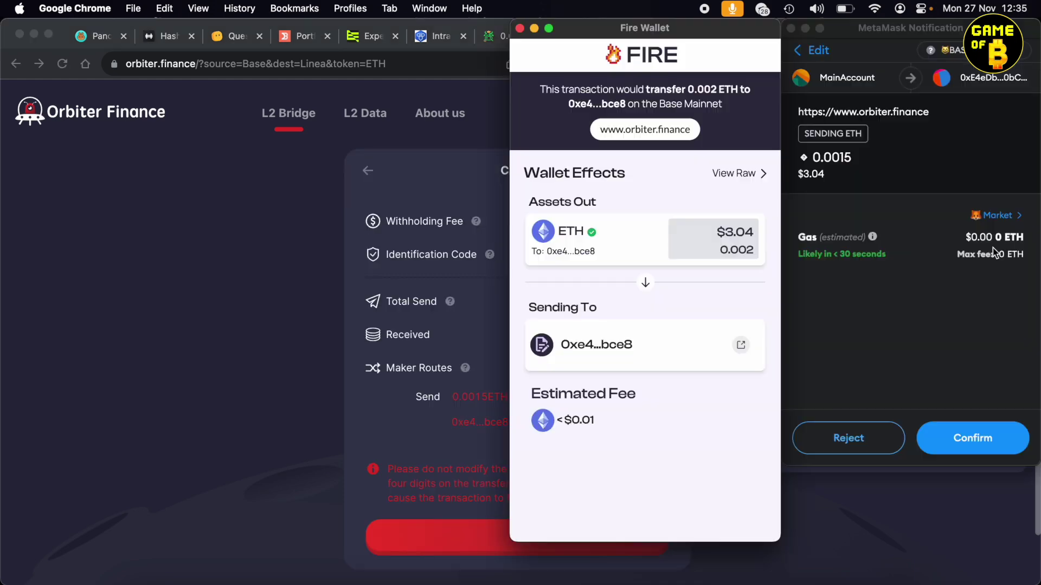
pyautogui.click(952, 441)
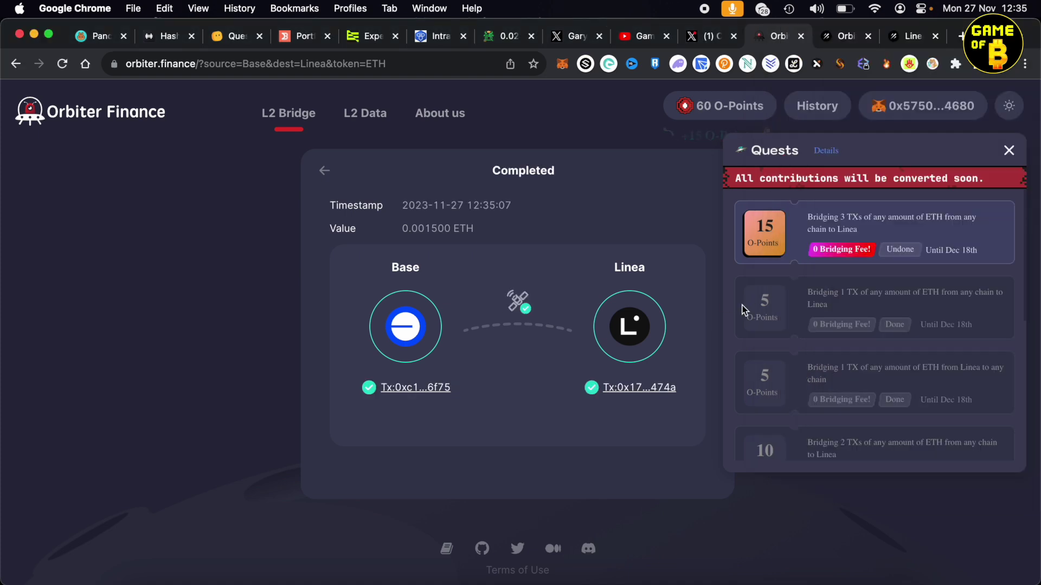
pyautogui.scroll(-2, 759, 217)
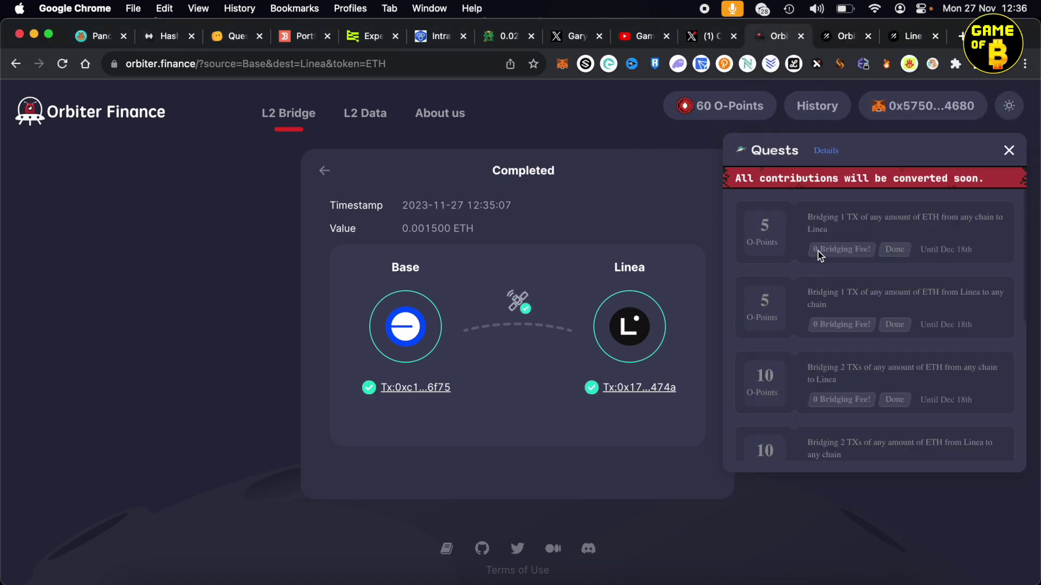
pyautogui.scroll(-5, 819, 256)
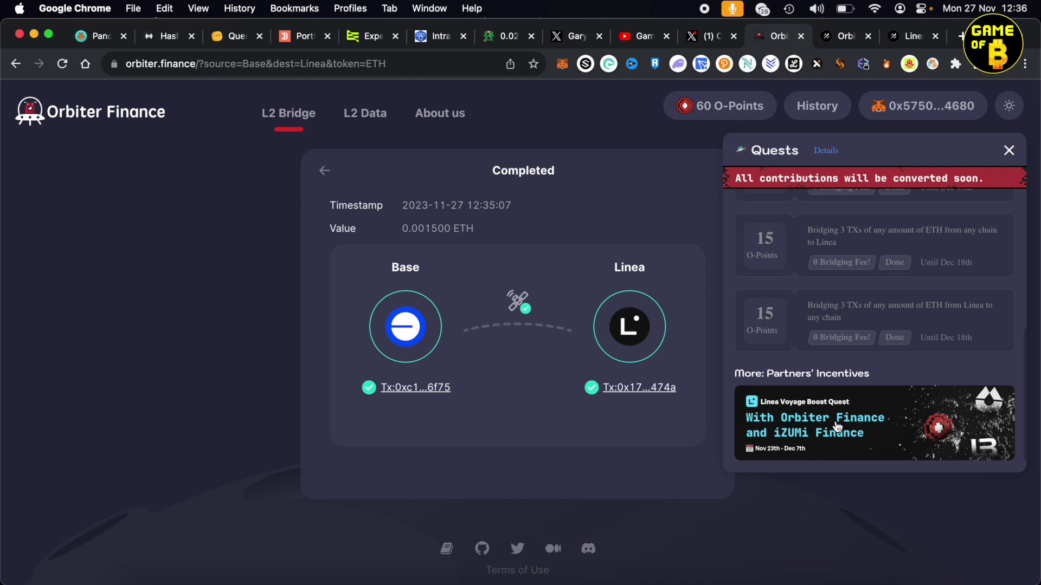
# Examine the Linea Voyage Boost Quest on Galxe, including its rewards and the tasks required for the Surge OAT
pyautogui.click(897, 41)
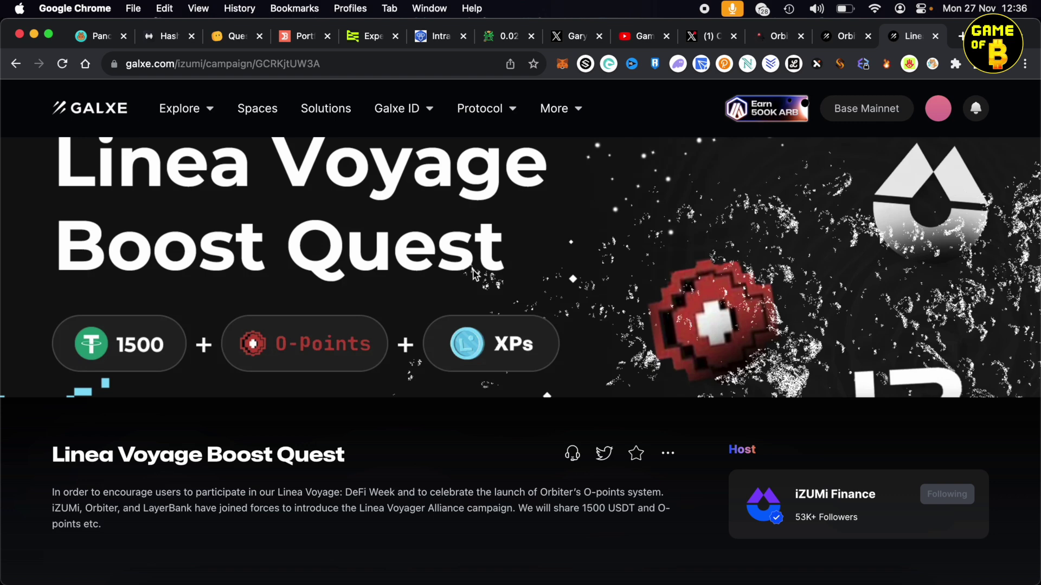
pyautogui.scroll(-2, 475, 276)
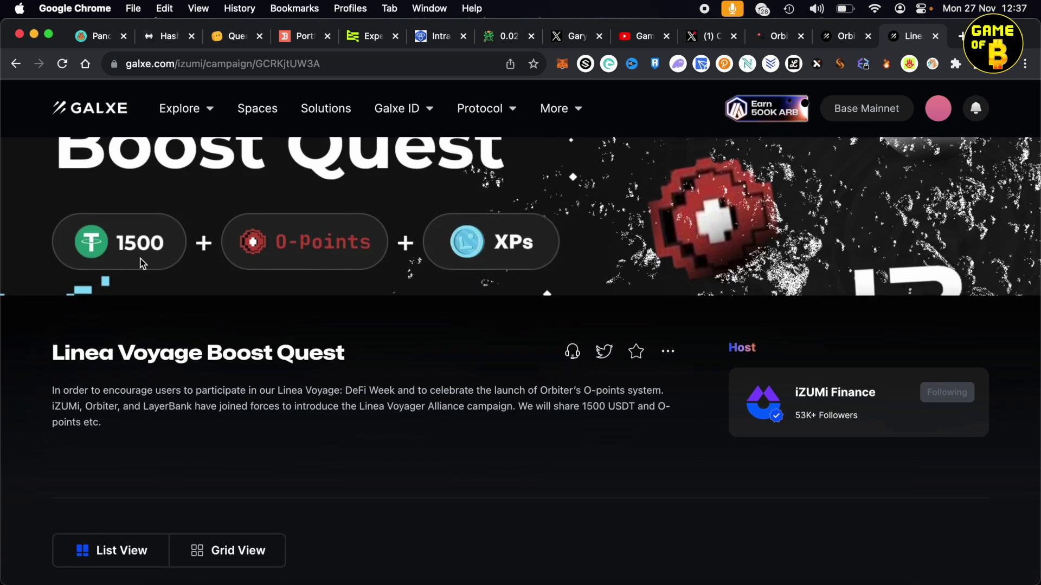
pyautogui.scroll(-6, 420, 387)
pyautogui.scroll(-2, 420, 390)
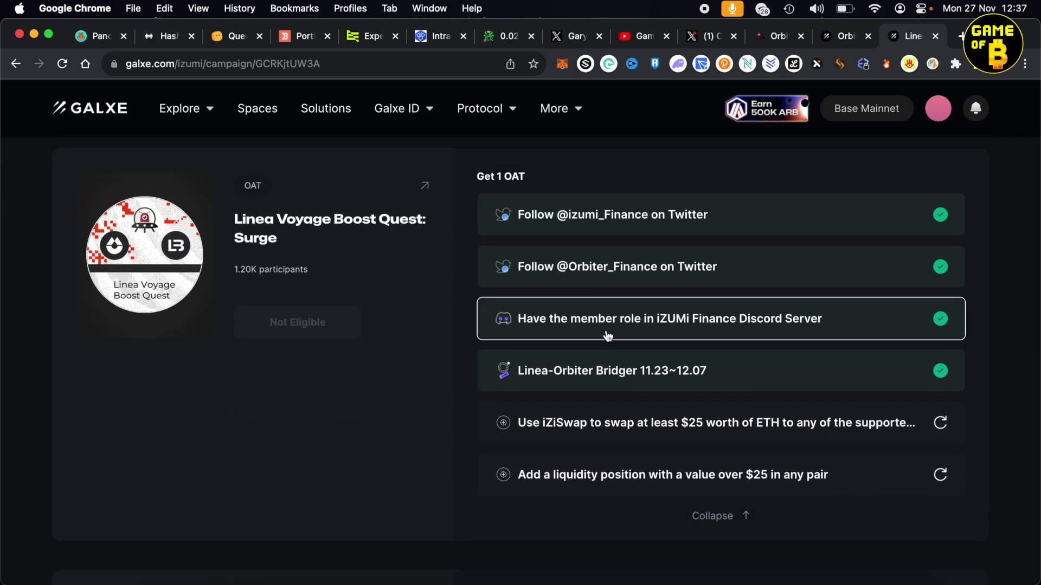
pyautogui.scroll(-1, 448, 374)
pyautogui.scroll(-2, 448, 374)
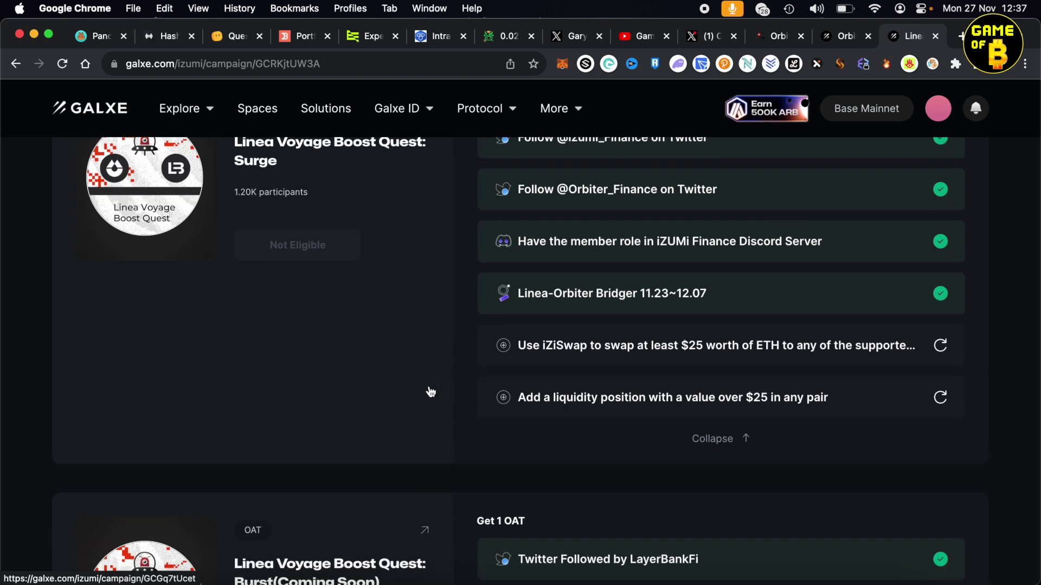
pyautogui.scroll(1, 400, 342)
pyautogui.scroll(-1, 403, 343)
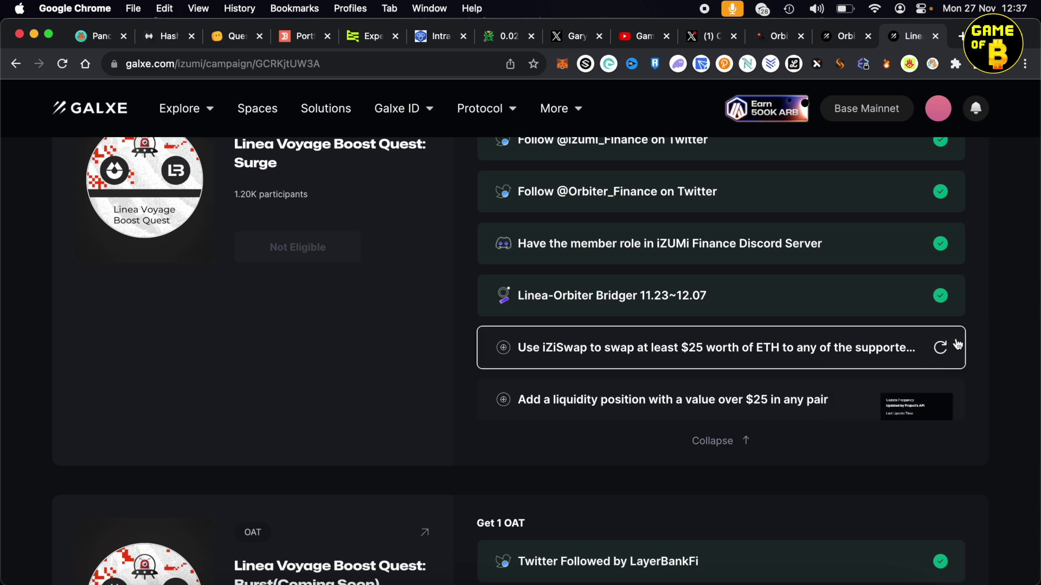
# Recheck the $25 iZiSwap swap task, visit iZiSwap to view the Linea liquidity positions, and return to the Galxe quest
pyautogui.click(950, 347)
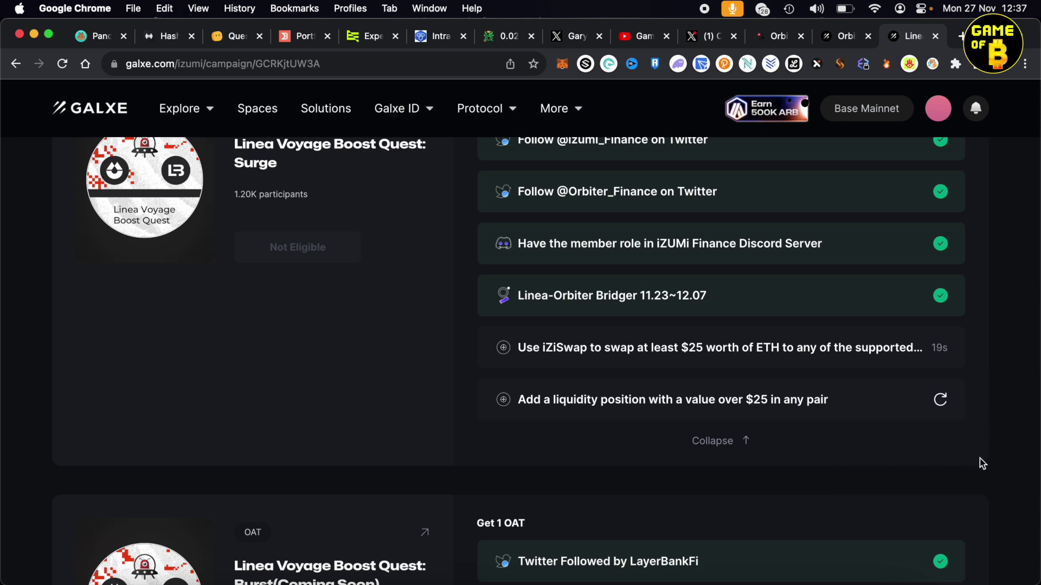
pyautogui.click(871, 341)
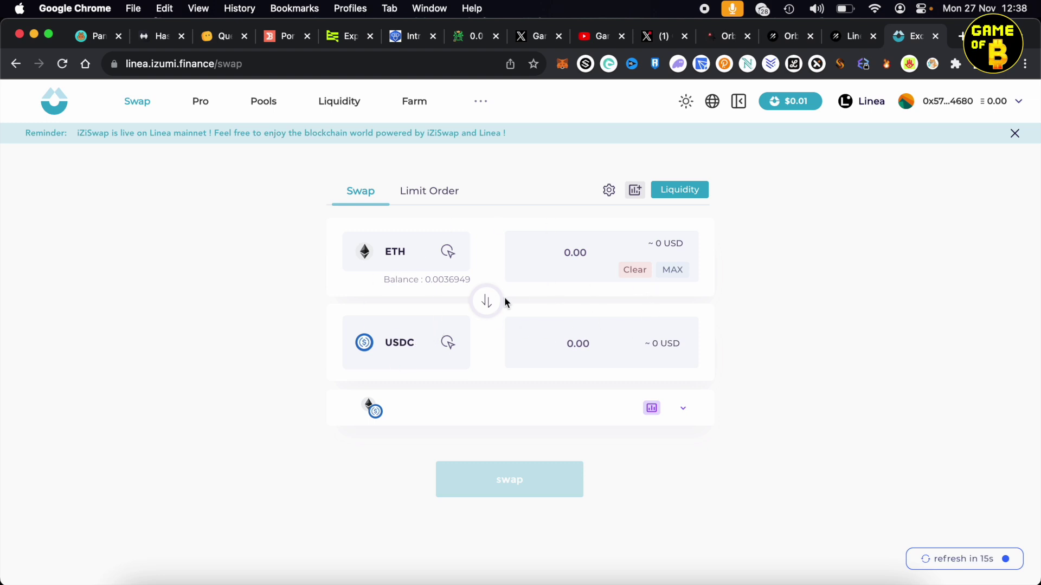
pyautogui.click(343, 101)
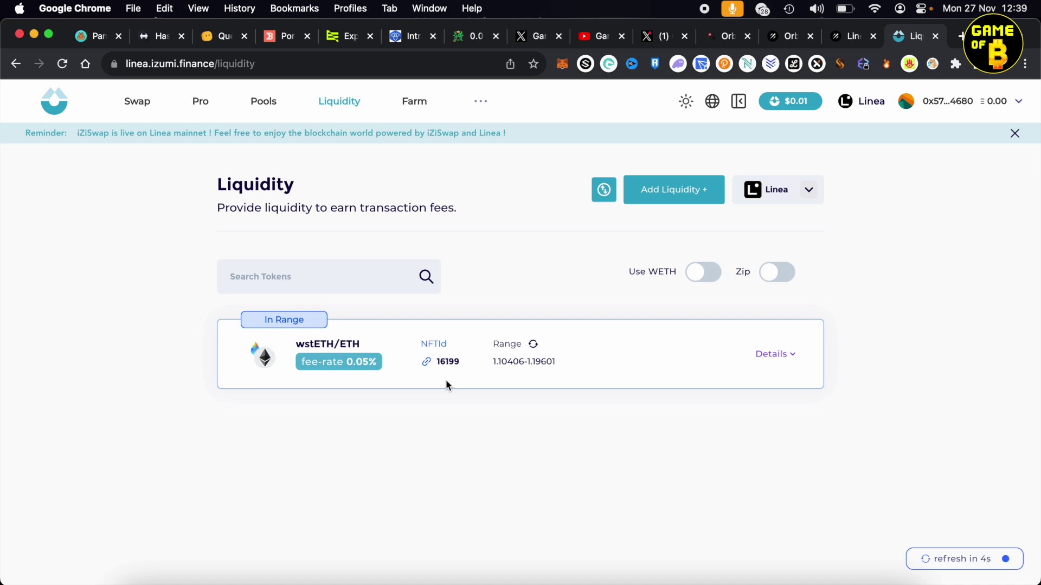
pyautogui.click(853, 34)
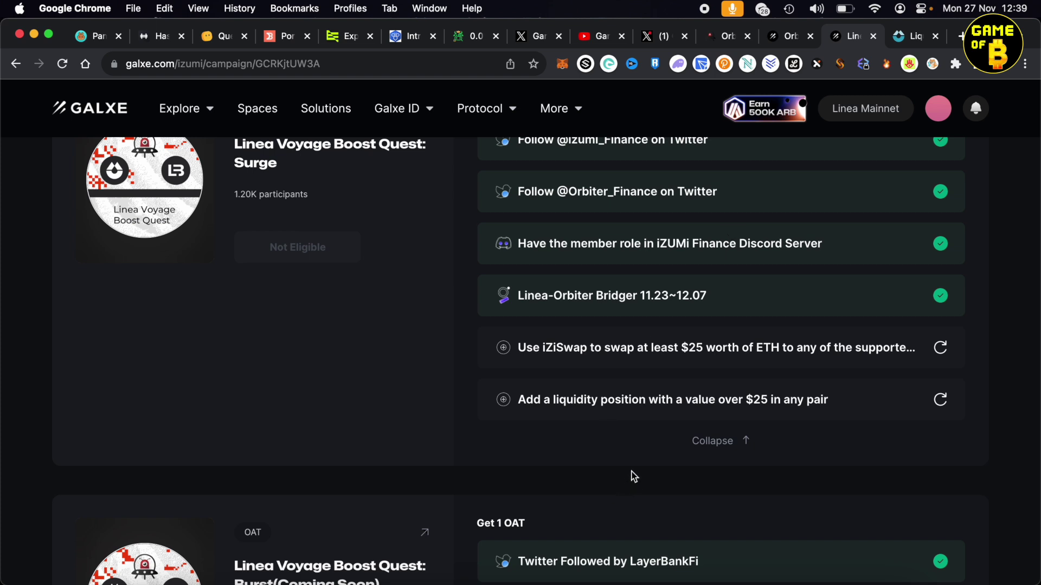
# Return to the Orbiter Finance transfer form and browse the available source chains without choosing one
pyautogui.click(718, 38)
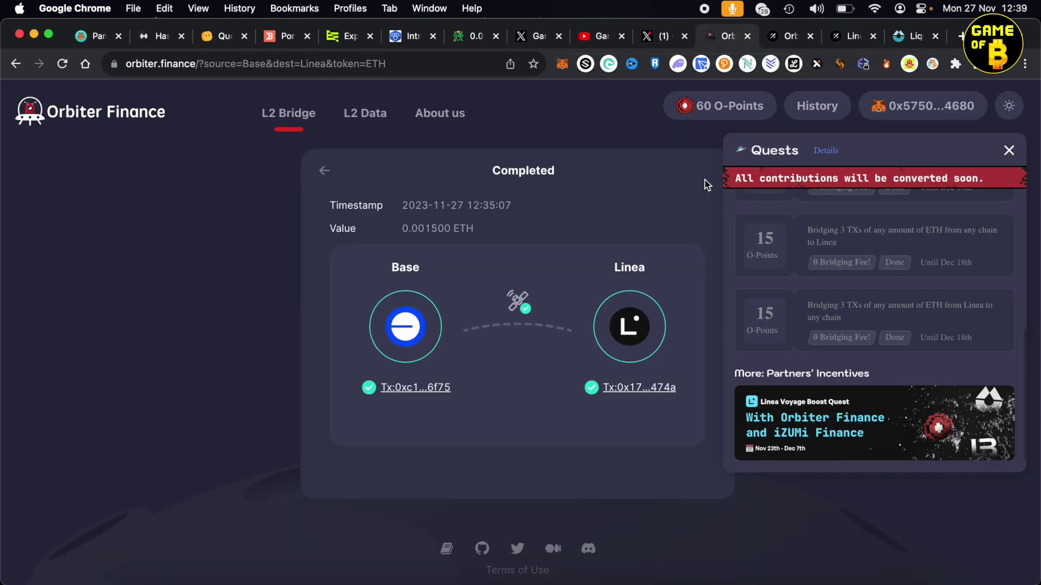
pyautogui.click(324, 171)
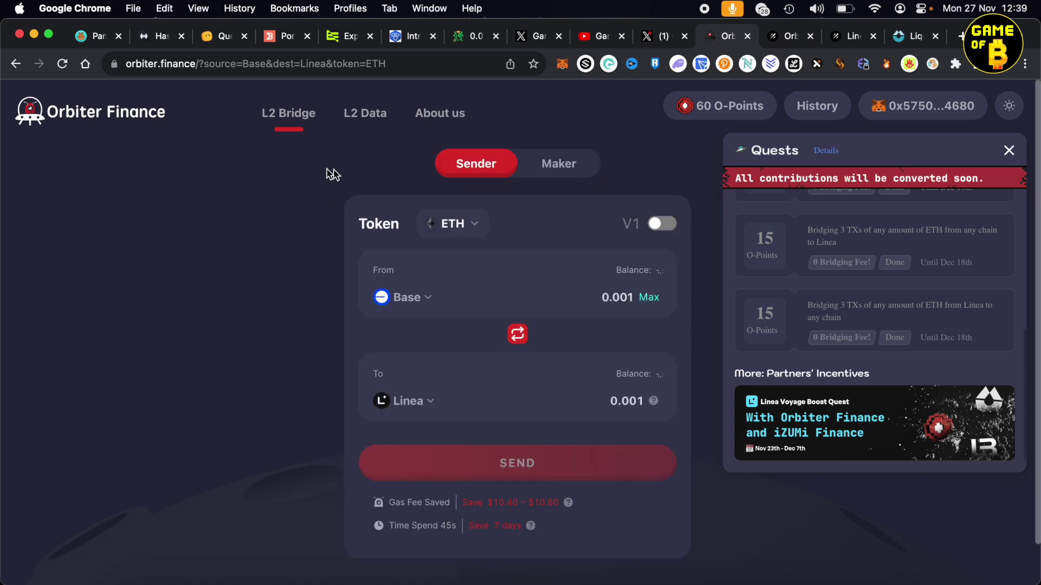
pyautogui.click(421, 305)
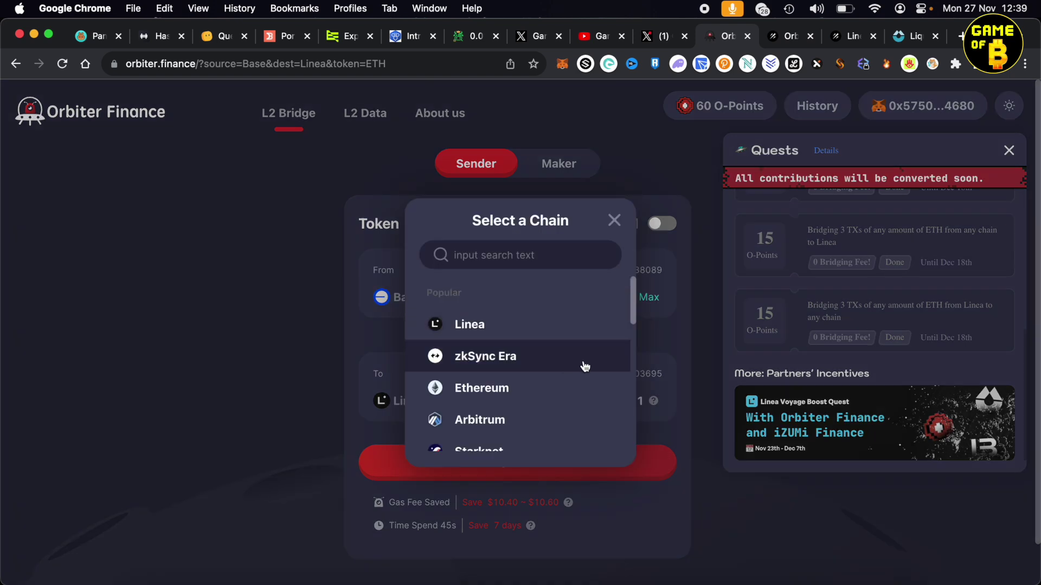
pyautogui.scroll(-2, 593, 365)
pyautogui.scroll(-1, 544, 395)
pyautogui.scroll(-3, 542, 396)
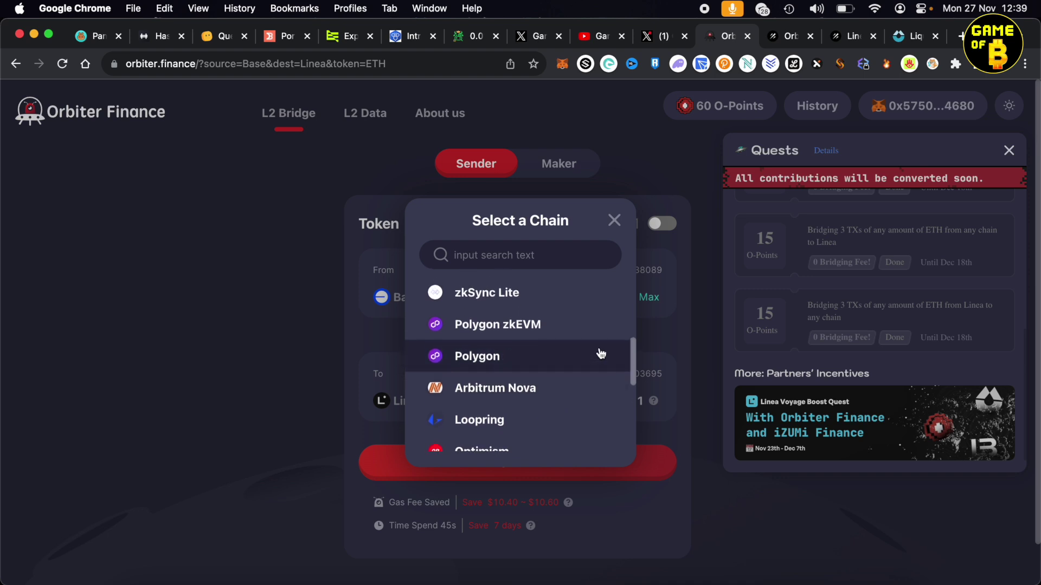
pyautogui.scroll(-1, 570, 336)
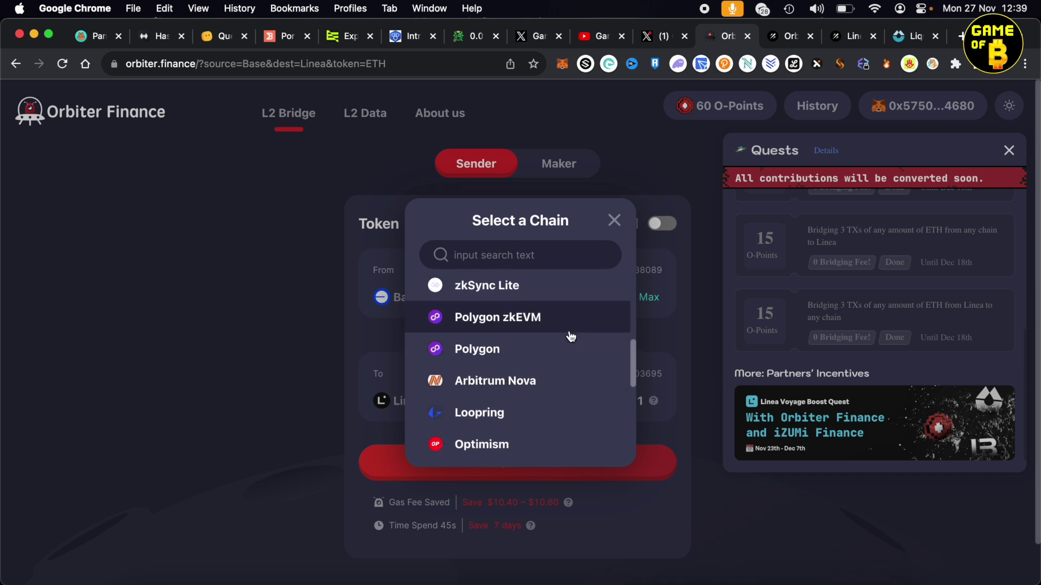
pyautogui.scroll(-3, 571, 336)
pyautogui.scroll(8, 570, 336)
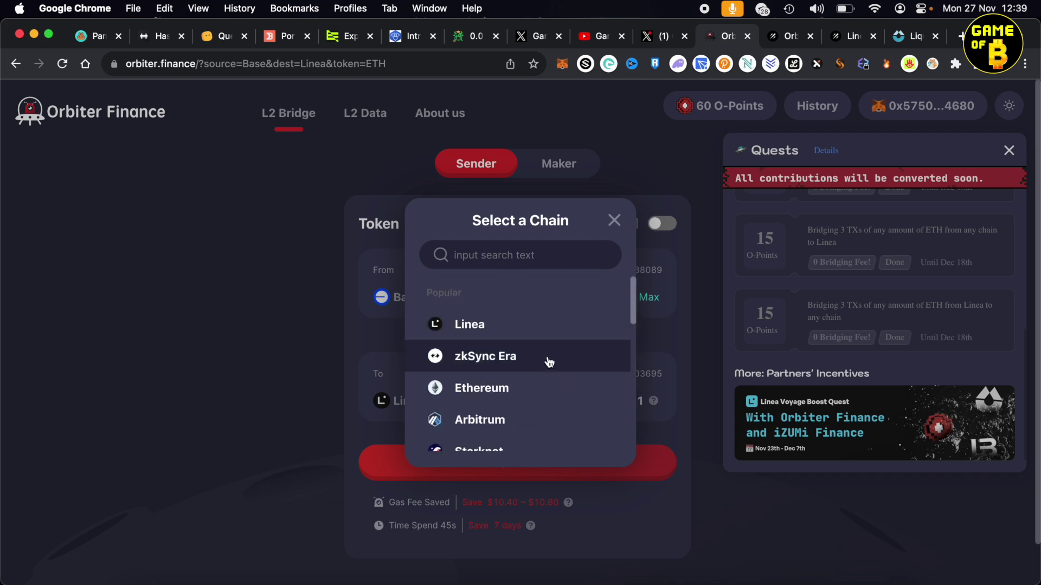
pyautogui.scroll(-2, 549, 362)
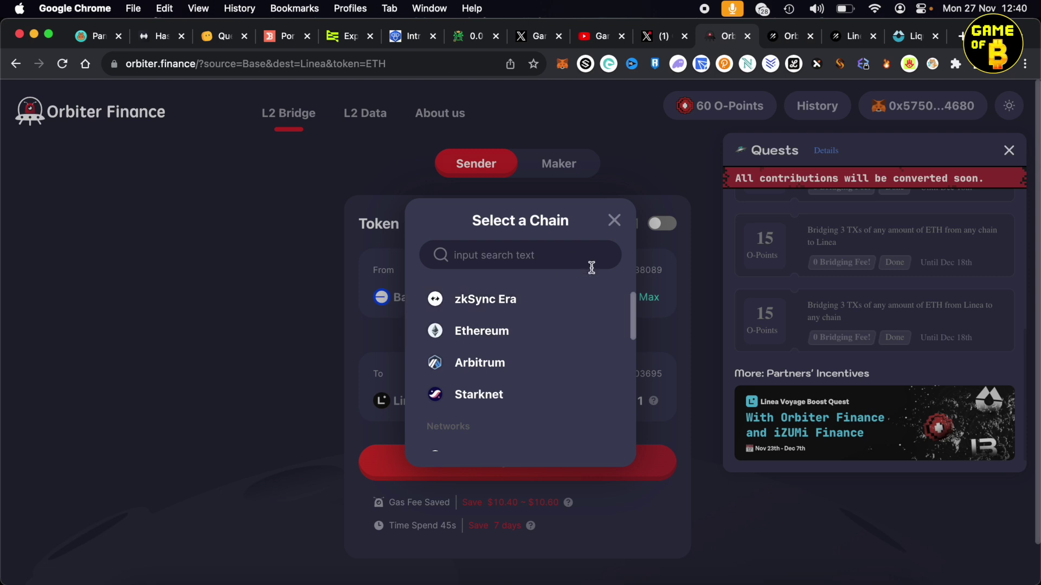
pyautogui.scroll(-2, 547, 345)
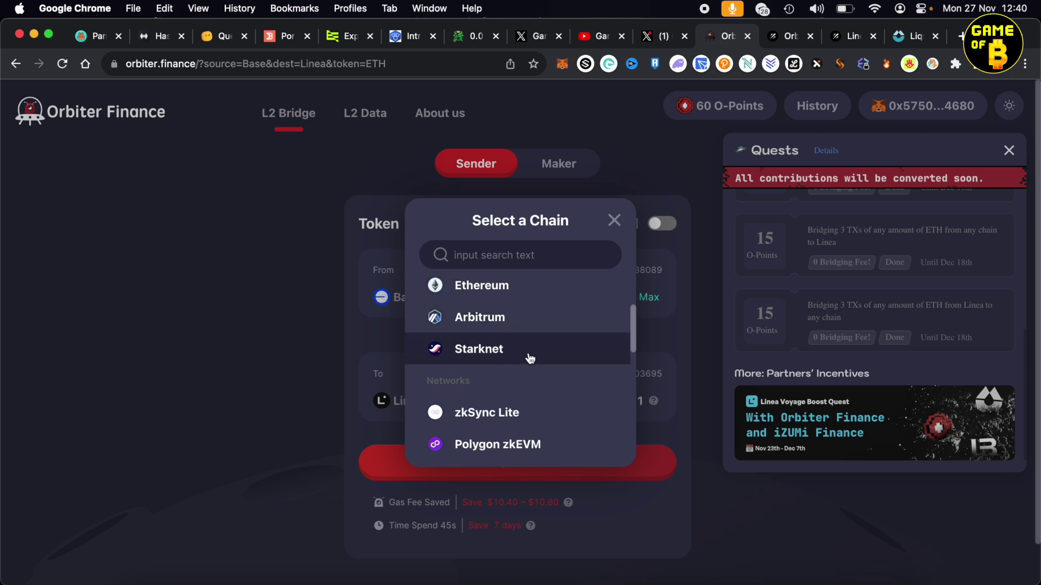
pyautogui.scroll(1, 547, 328)
pyautogui.scroll(1, 505, 333)
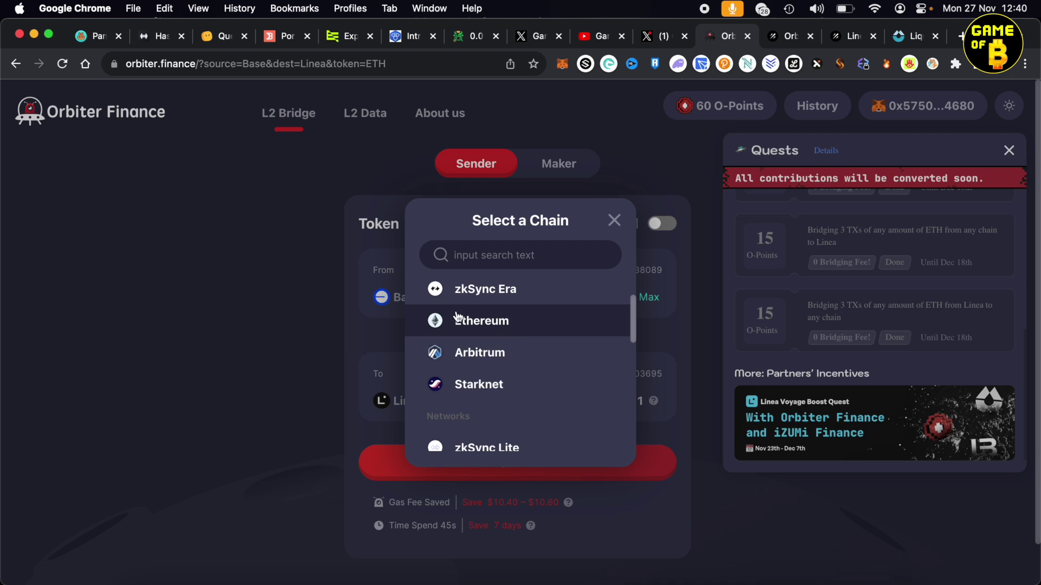
pyautogui.click(256, 298)
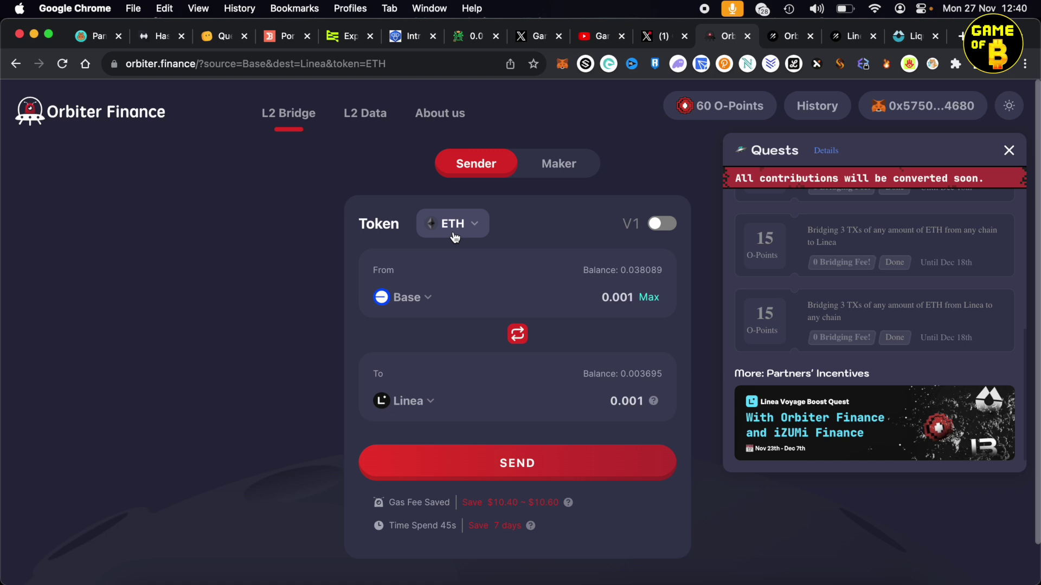
# Look through the Orbiter Pilot NFT campaign on Galxe, from the Elite-Pilot tier down to the Ace-Pilot tier
pyautogui.click(783, 39)
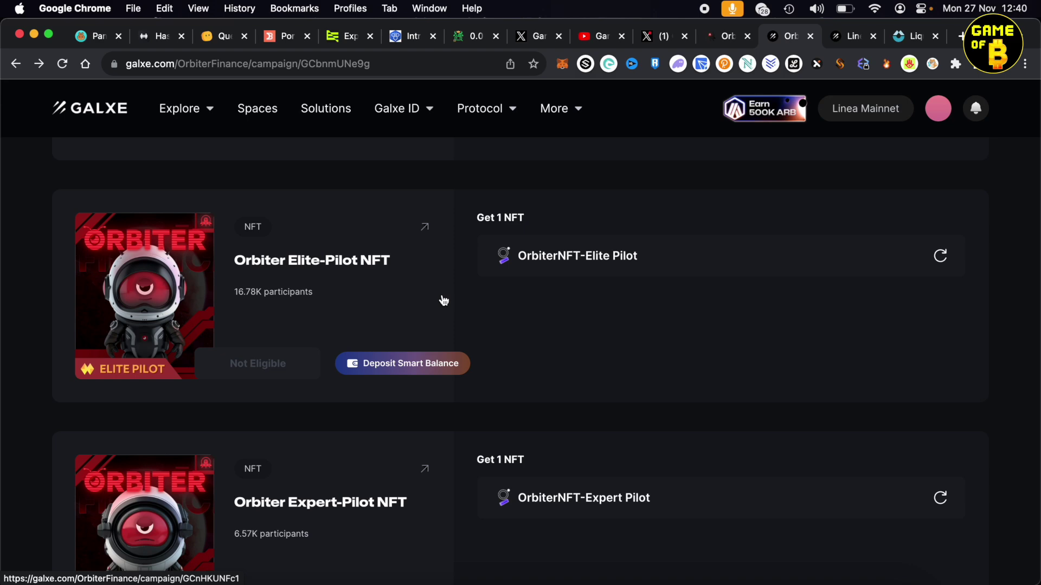
pyautogui.scroll(-8, 444, 301)
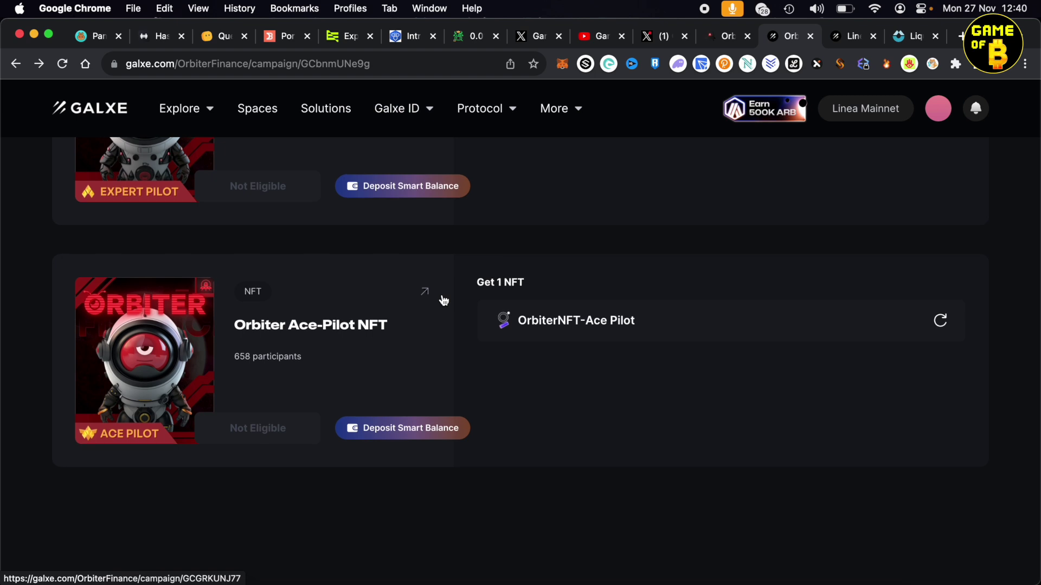